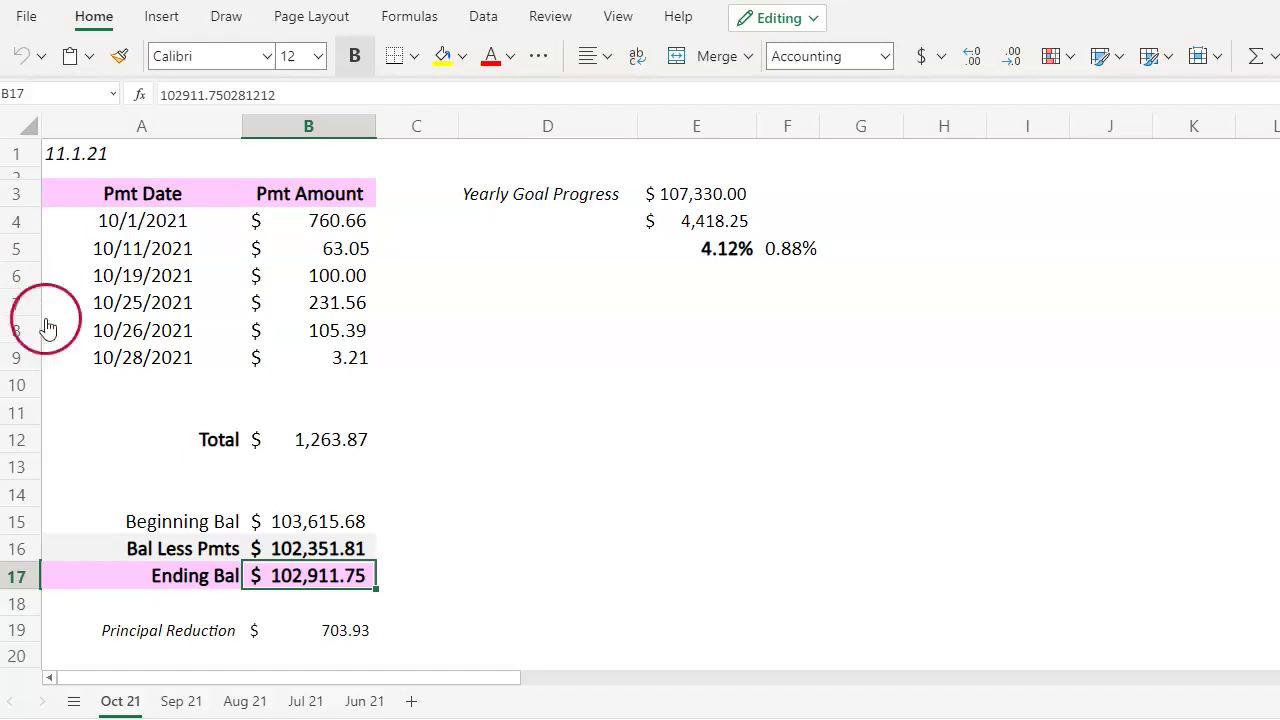
Duplicate Oct 21 as Nov 21 and paste the 102,911.75 ending balance into Beginning Bal
{"action": "right_click", "coordinate": [120, 701]}
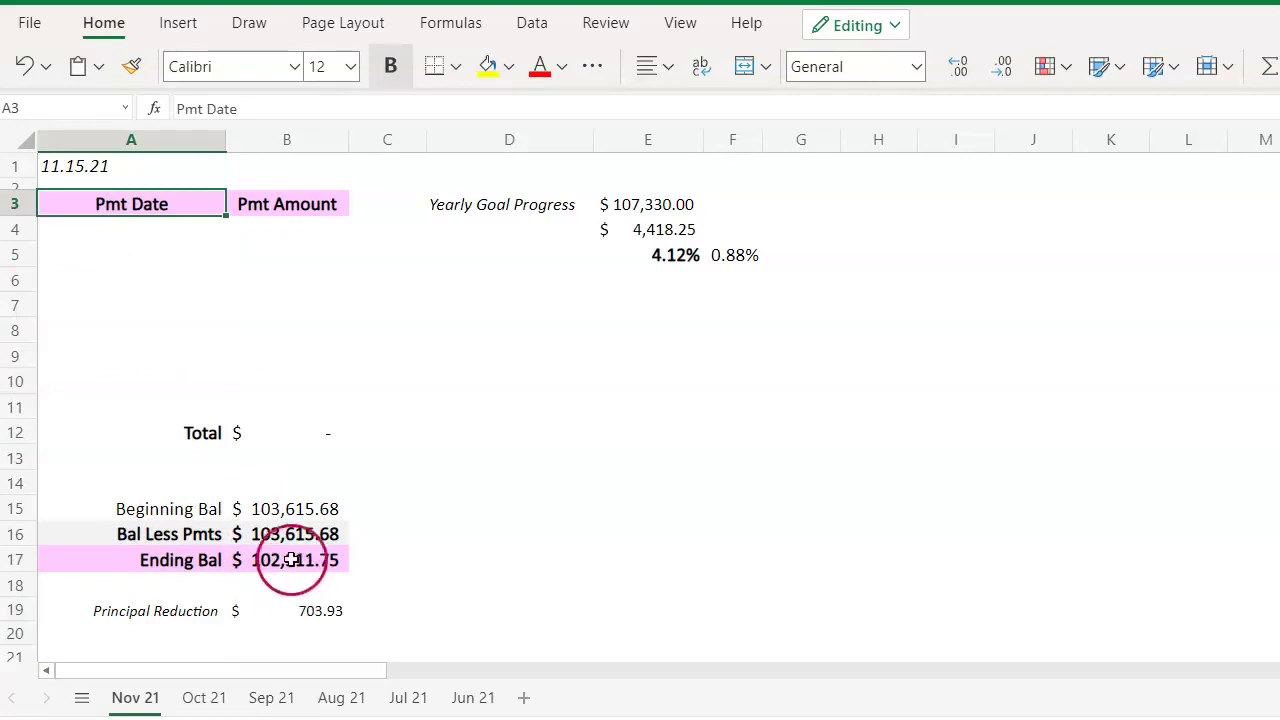
{"action": "left_click", "coordinate": [290, 558]}
{"action": "right_click", "coordinate": [293, 559]}
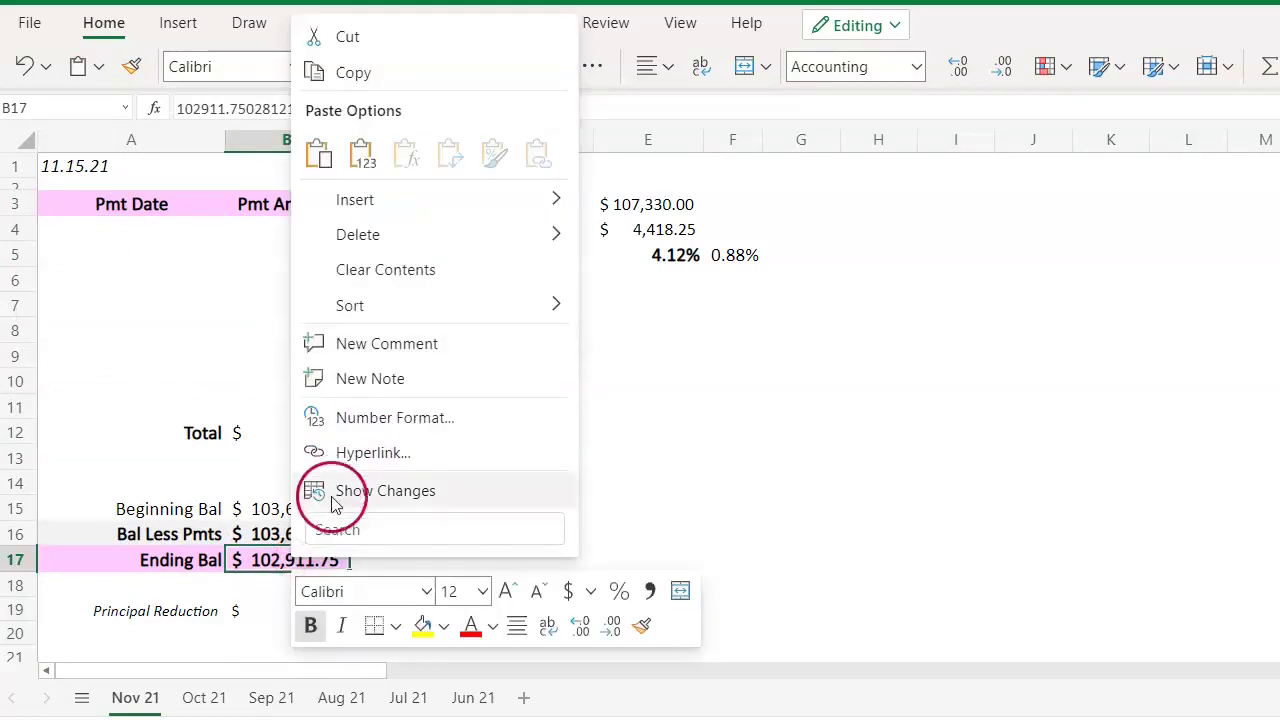
{"action": "left_click", "coordinate": [357, 70]}
{"action": "right_click", "coordinate": [297, 512]}
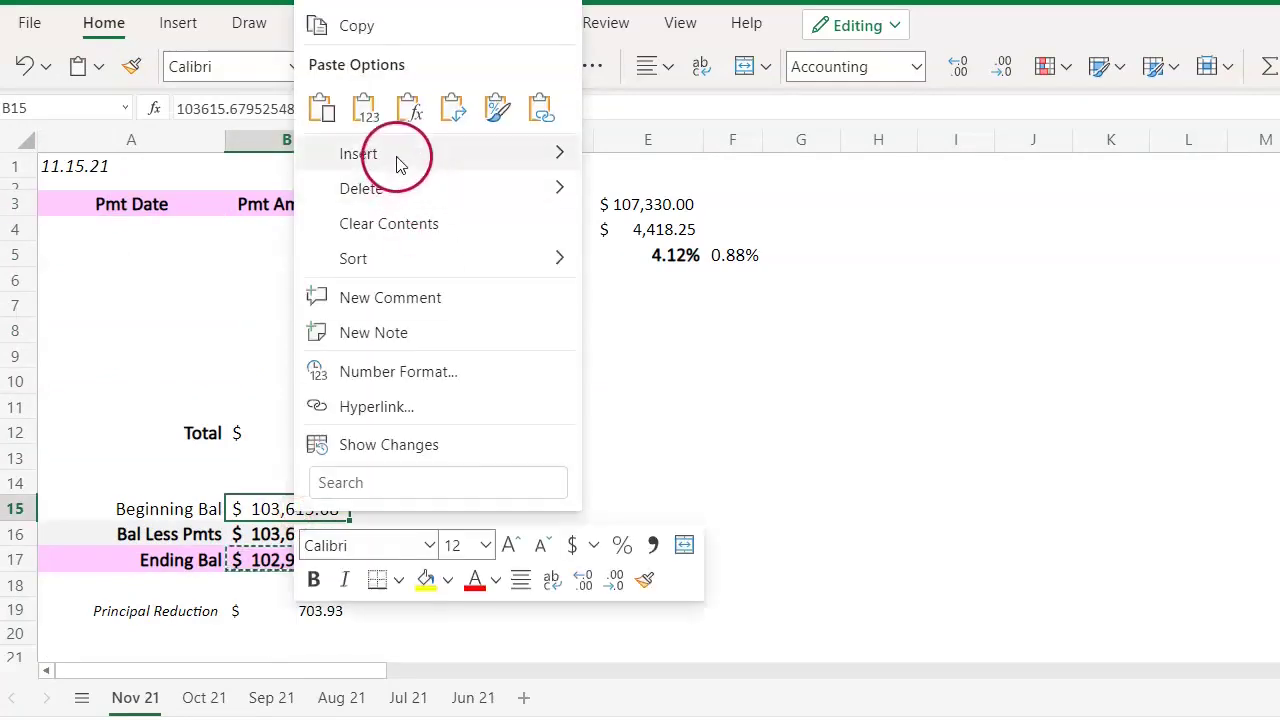
{"action": "left_click", "coordinate": [364, 107]}
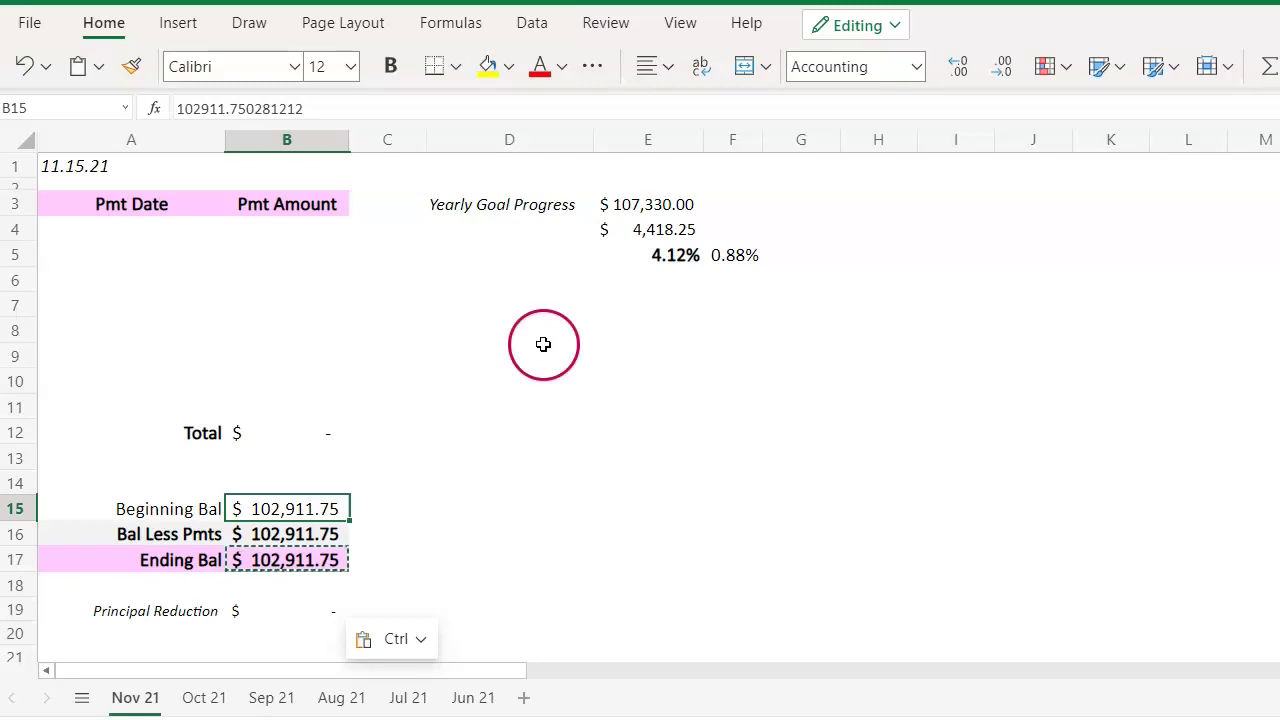
Enter the first two November payments: 767.56 on 11/1 and 19.51 on 11/9
{"action": "left_click", "coordinate": [87, 228]}
{"action": "type", "text": "11/1"}
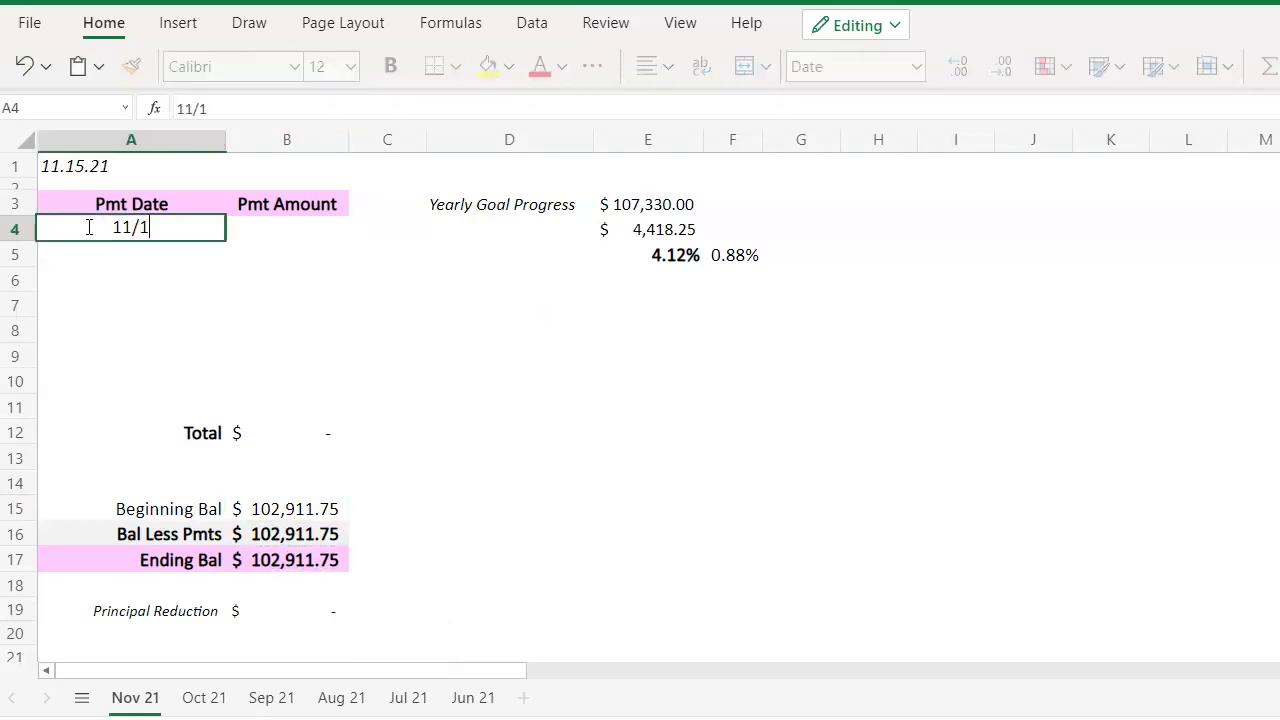
{"action": "key", "text": "Tab"}
{"action": "type", "text": "767.56"}
{"action": "key", "text": "Return"}
{"action": "key", "text": "Left"}
{"action": "type", "text": "11/9"}
{"action": "key", "text": "Tab"}
{"action": "type", "text": "19"}
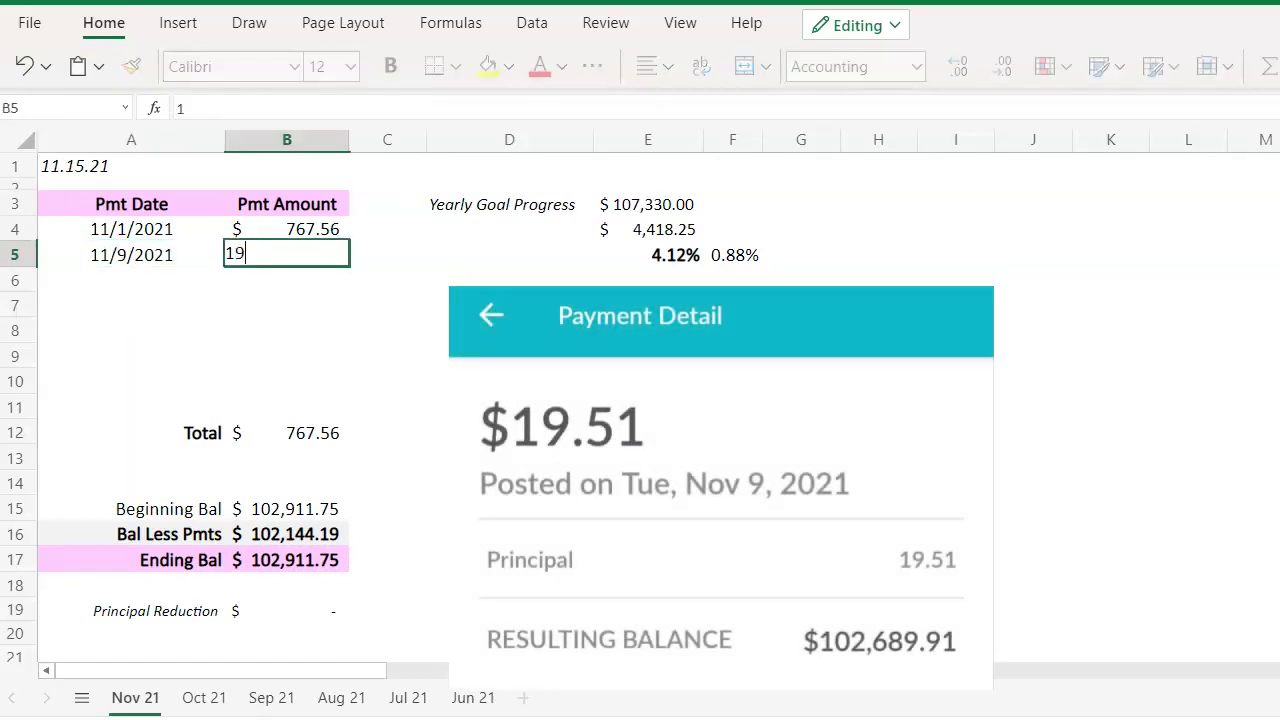
{"action": "type", "text": "$ 19.51"}
{"action": "key", "text": "Return"}
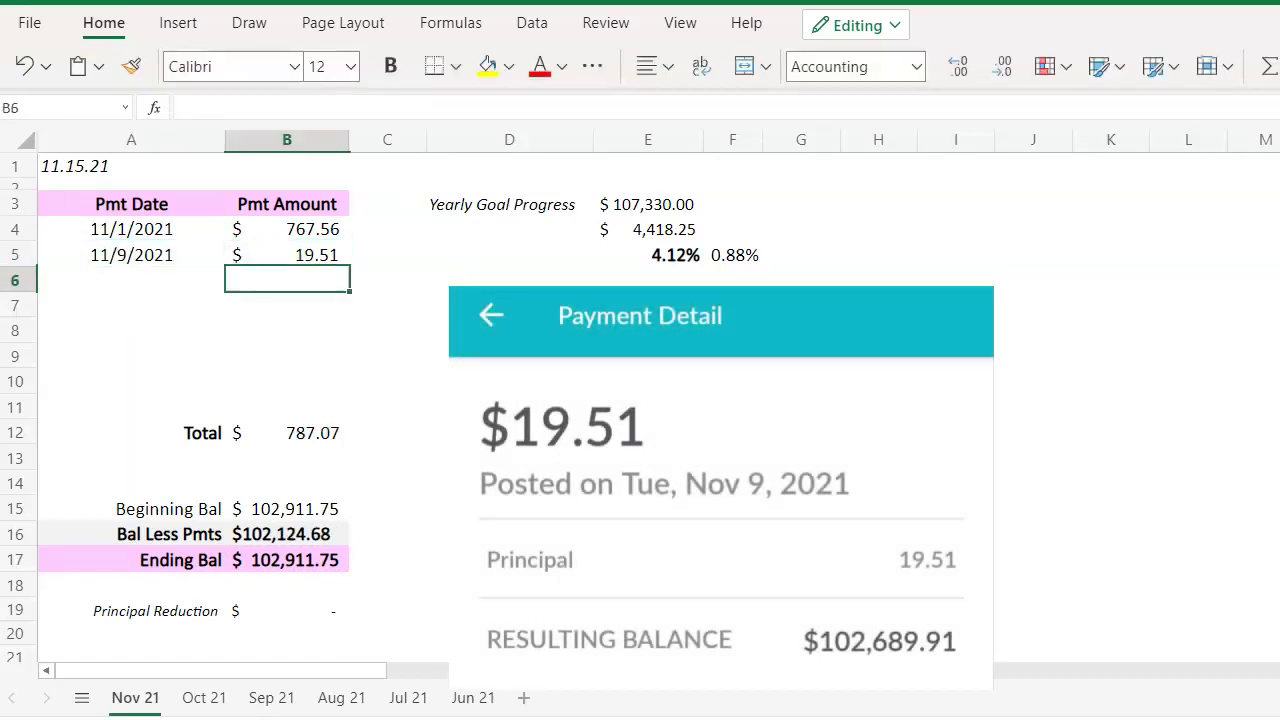
Enter the third payment, 480.49 on 11/11, and select the amounts to check the total
{"action": "key", "text": "Up"}
{"action": "key", "text": "Left"}
{"action": "key", "text": "Down"}
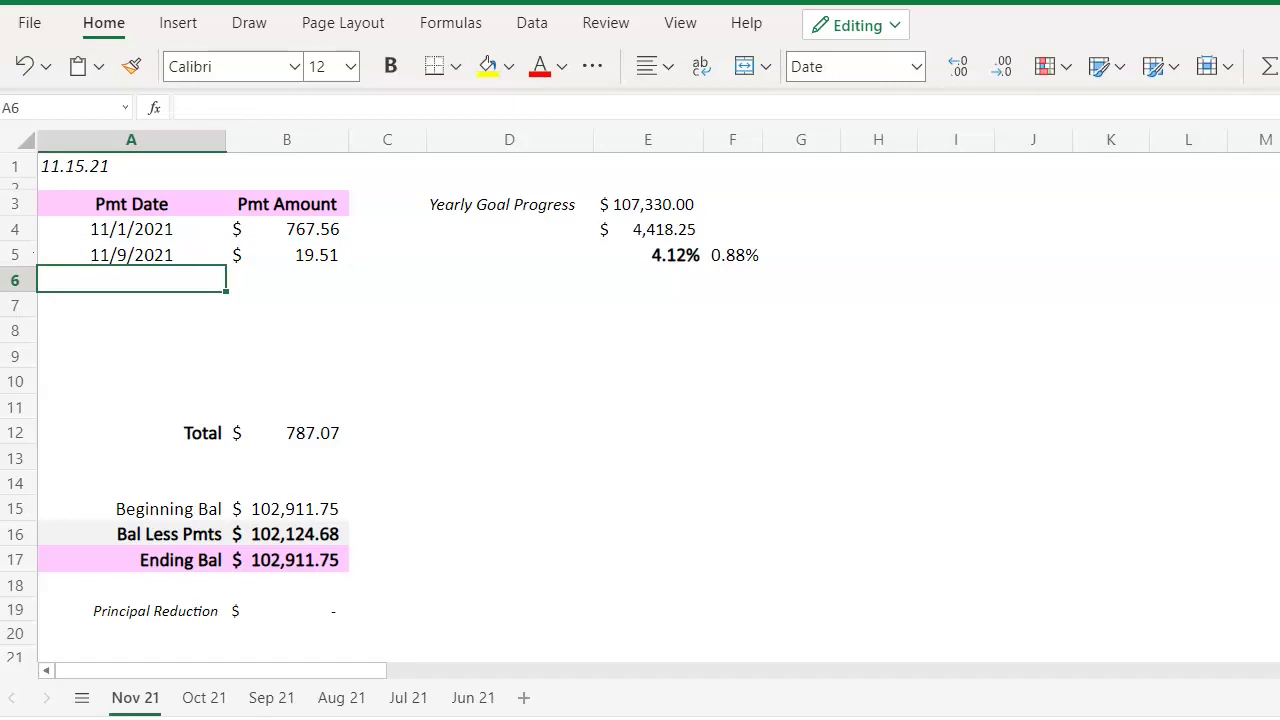
{"action": "type", "text": "11/11"}
{"action": "key", "text": "Tab"}
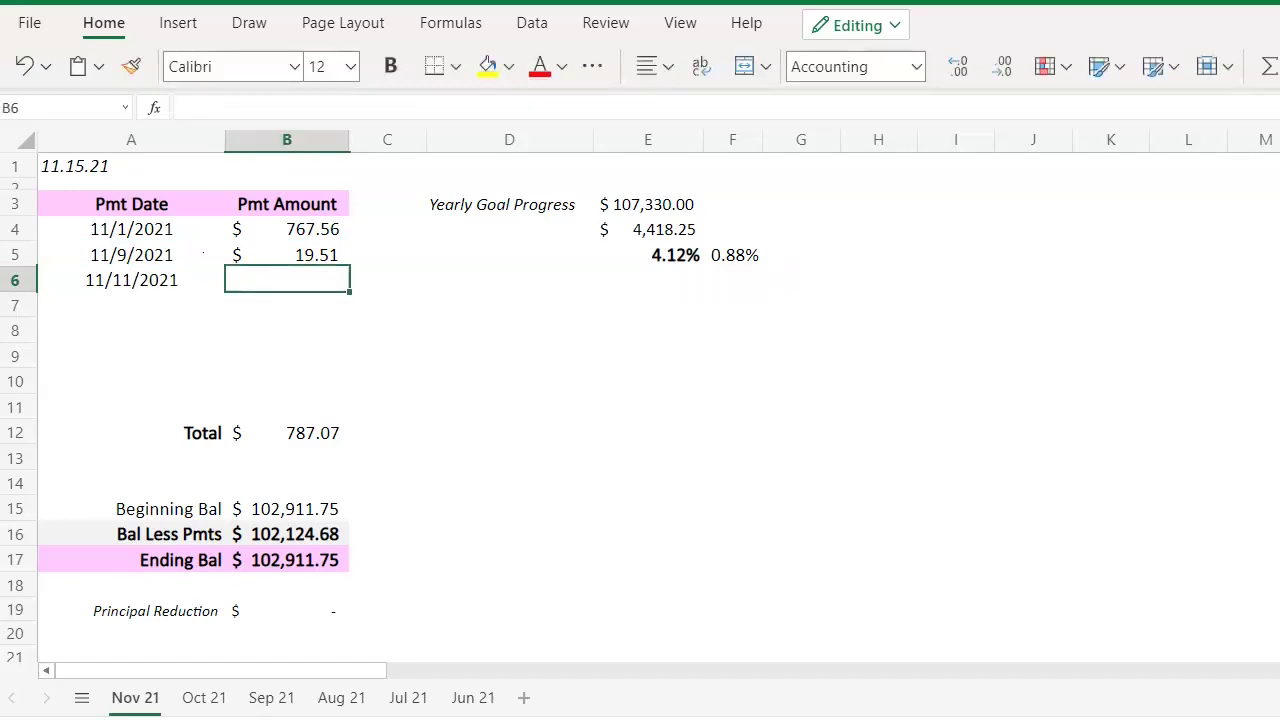
{"action": "type", "text": "480.49"}
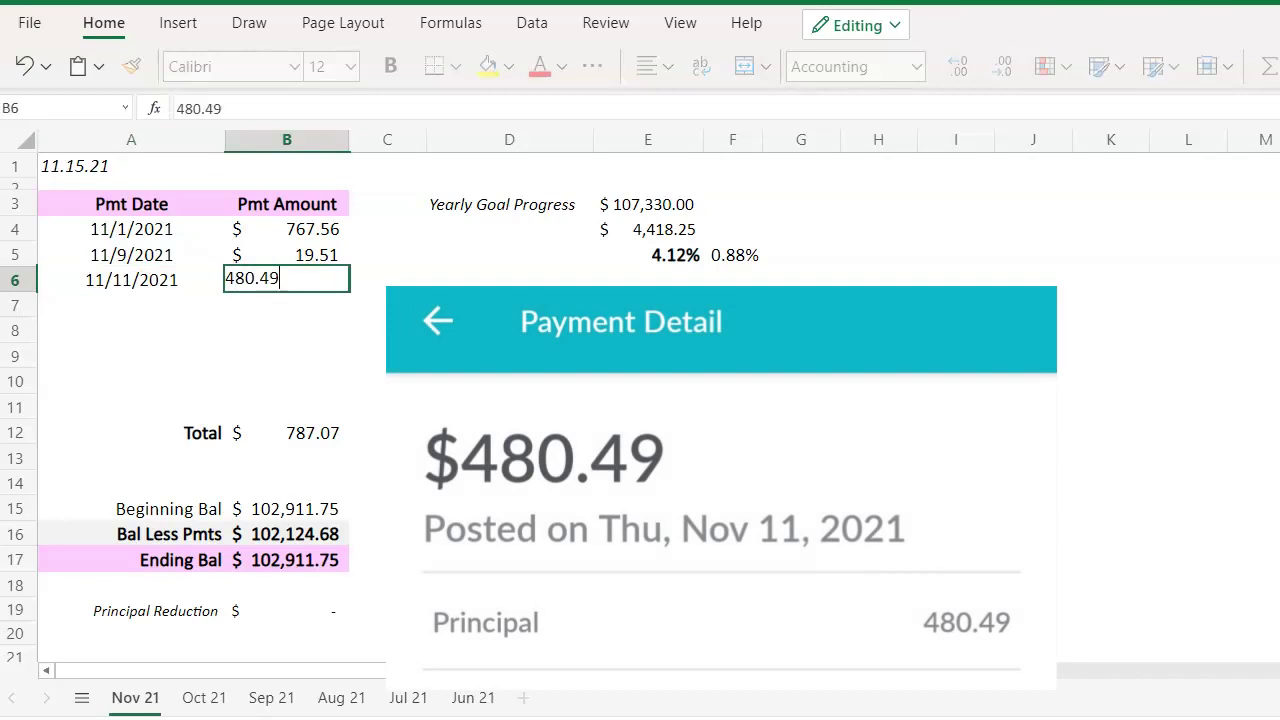
{"action": "key", "text": "Return"}
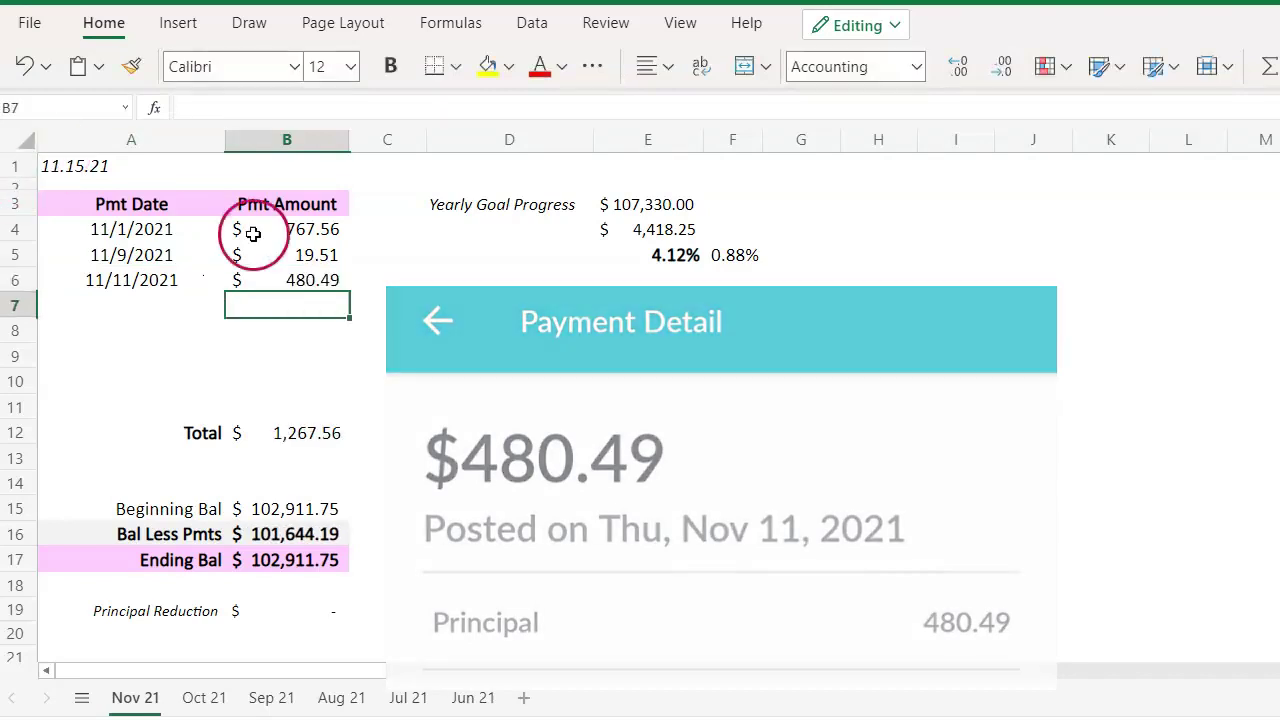
{"action": "left_click_drag", "start_coordinate": [280, 255], "coordinate": [288, 275]}
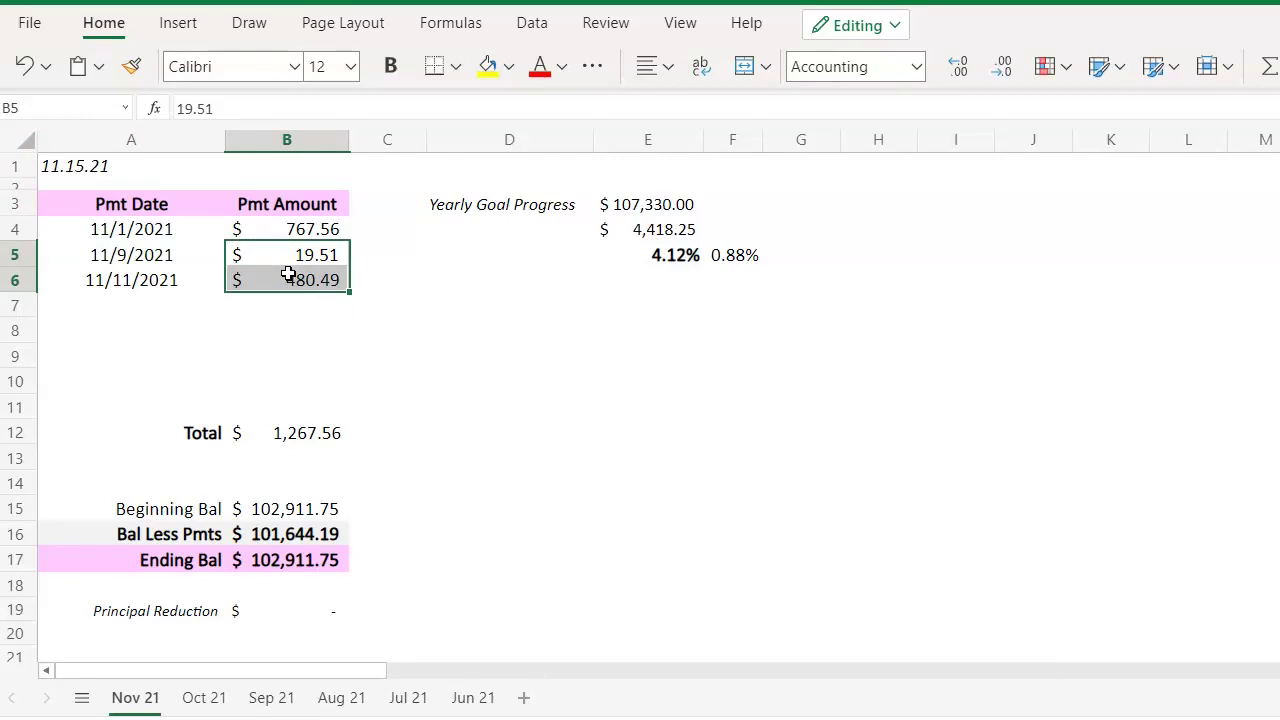
{"action": "left_click", "coordinate": [145, 281]}
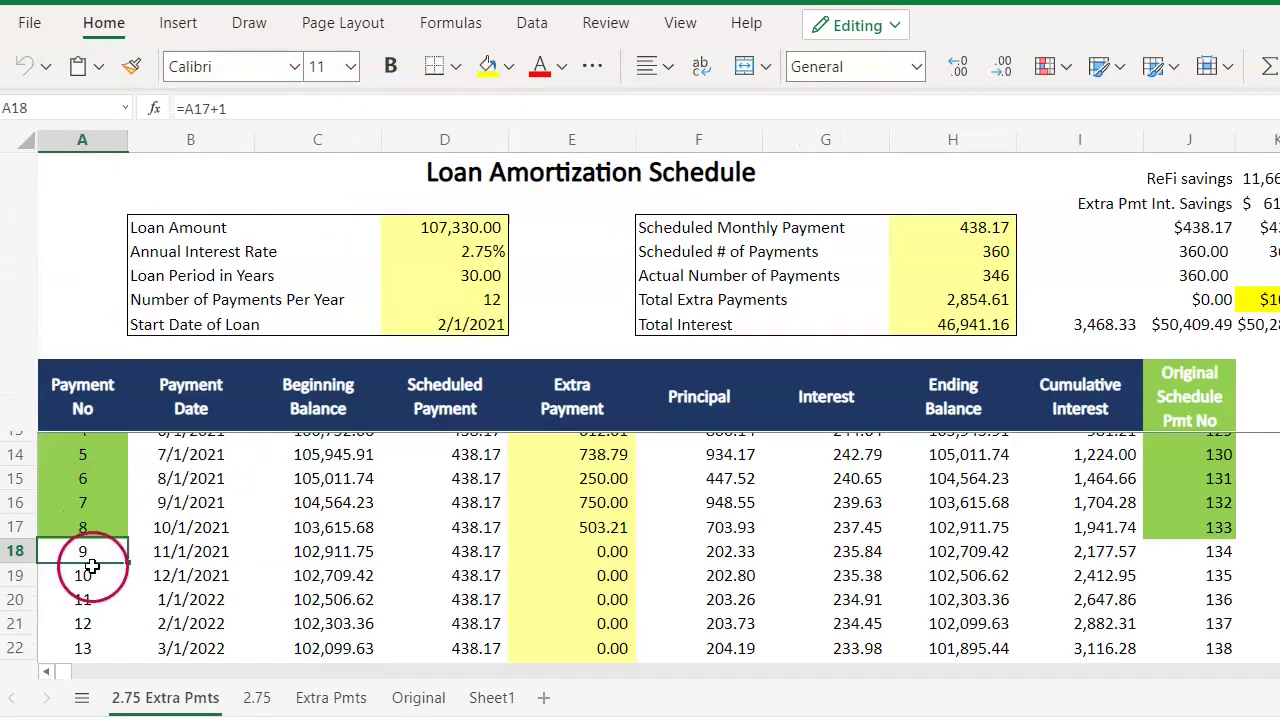
Shade payment 9 green and enter a 500 extra payment for 11/1/2021
{"action": "left_click", "coordinate": [508, 66]}
{"action": "left_click", "coordinate": [592, 400]}
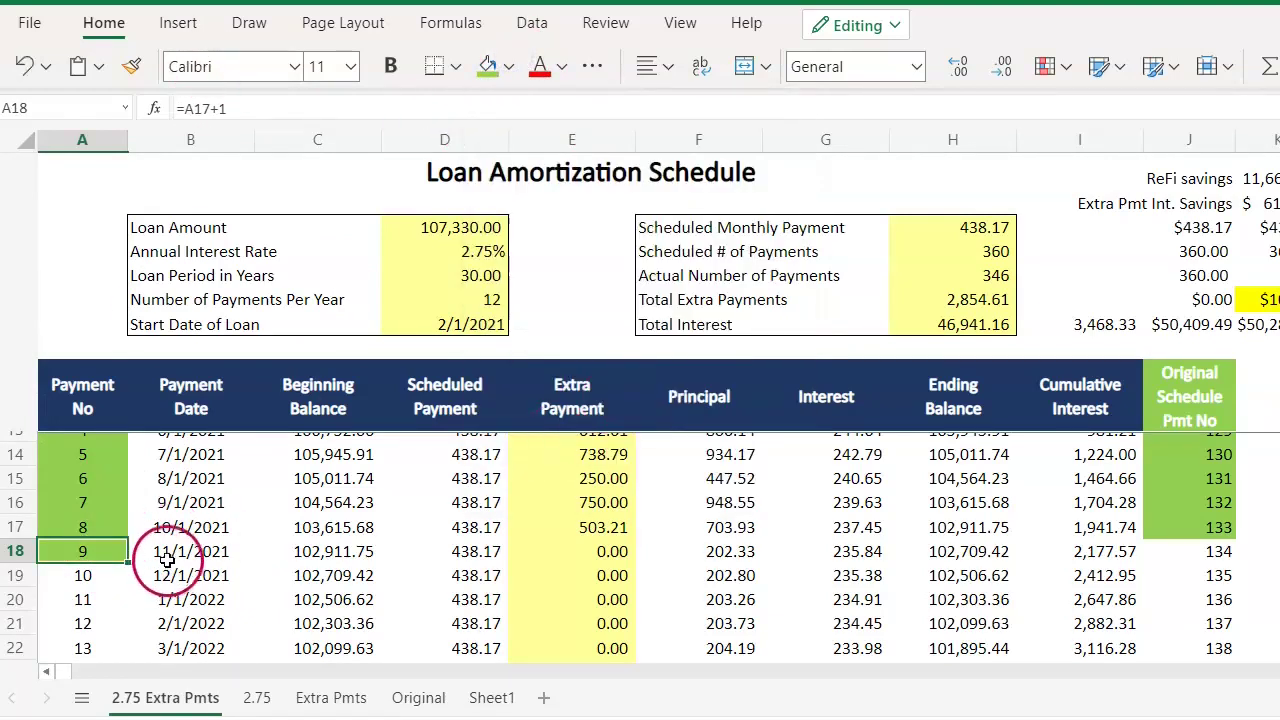
{"action": "left_click", "coordinate": [590, 545]}
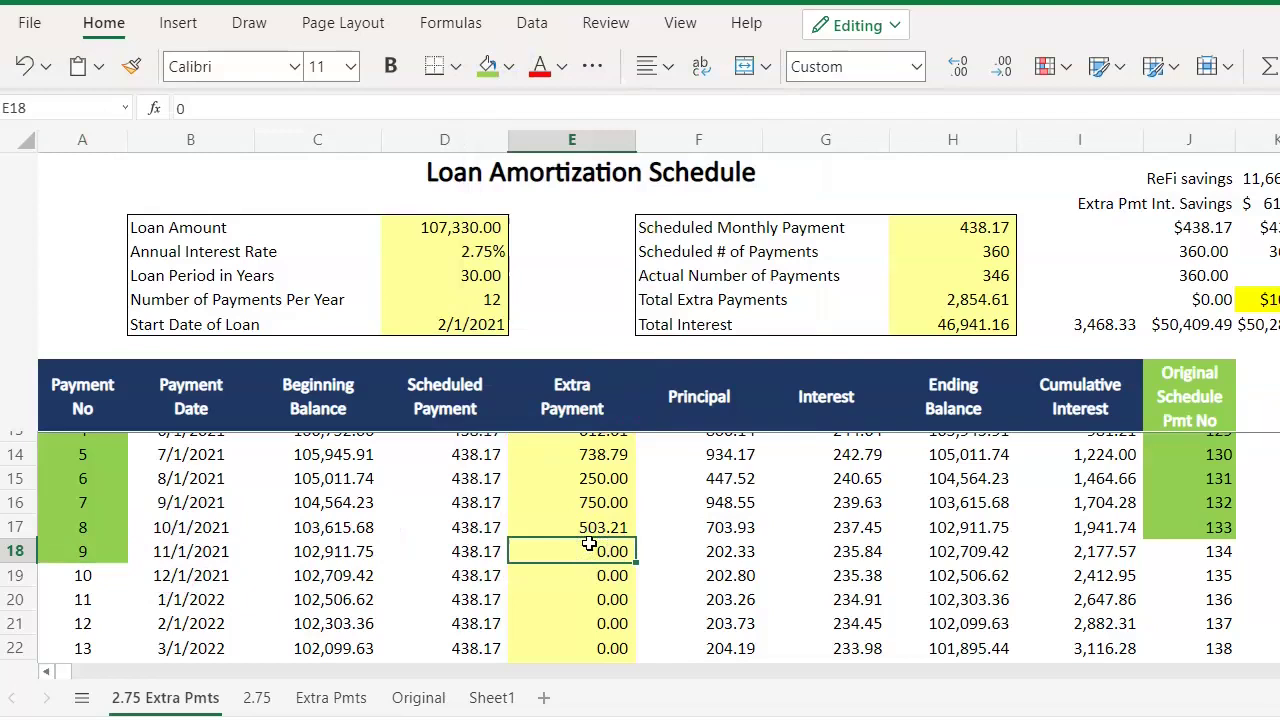
{"action": "type", "text": "500"}
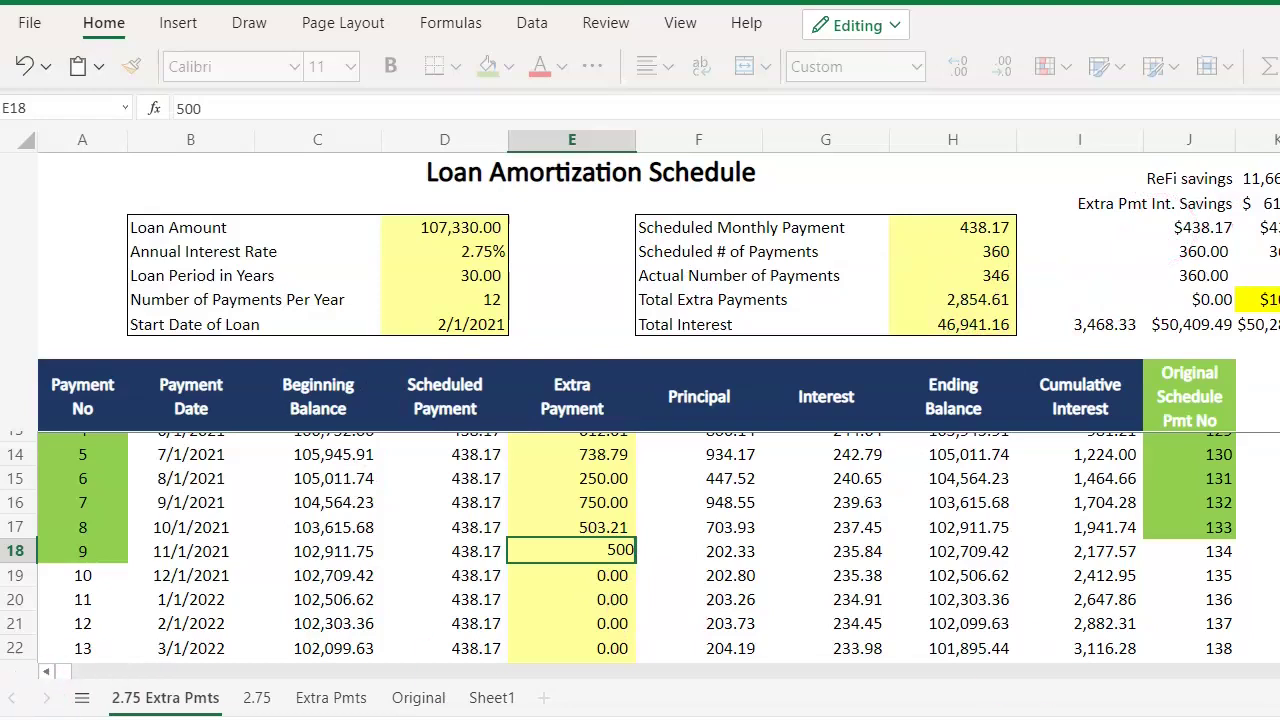
{"action": "scroll", "coordinate": [658, 396], "scroll_direction": "right", "scroll_amount": 2}
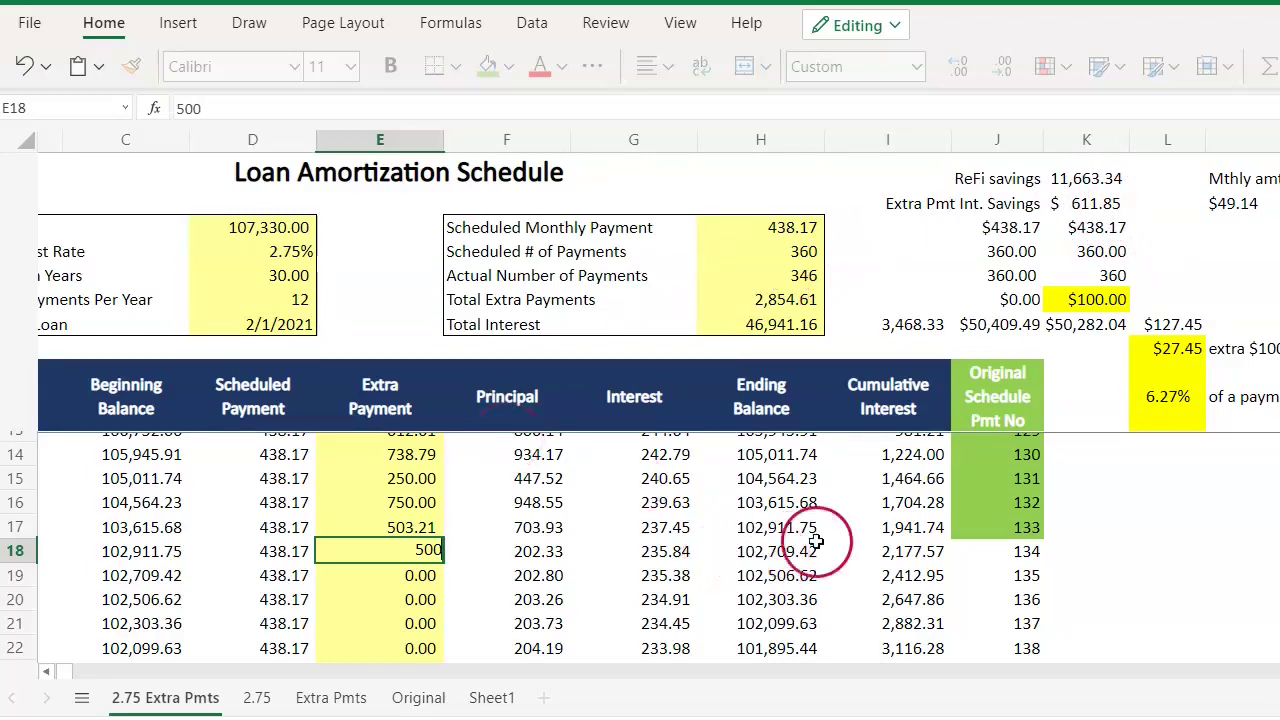
{"action": "key", "text": "Return"}
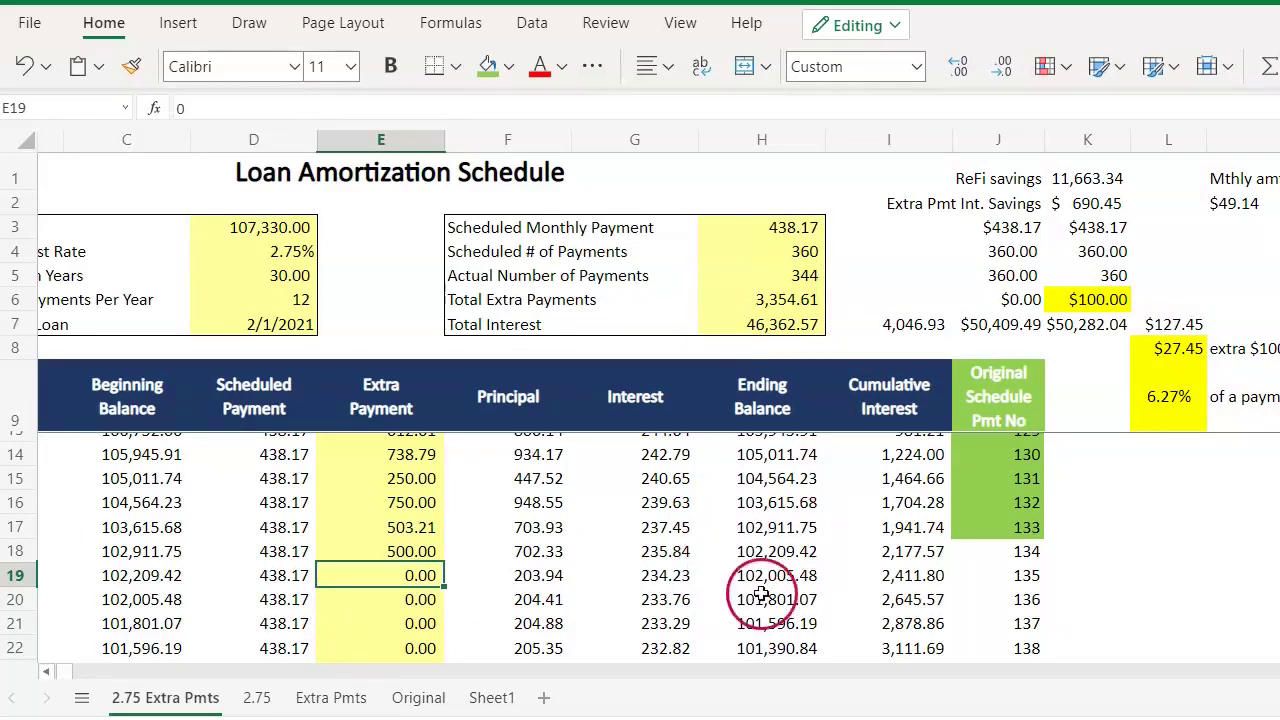
Paste the schedule's 102,209.42 ending balance as a value into Nov 21's Ending Bal
{"action": "left_click", "coordinate": [793, 552]}
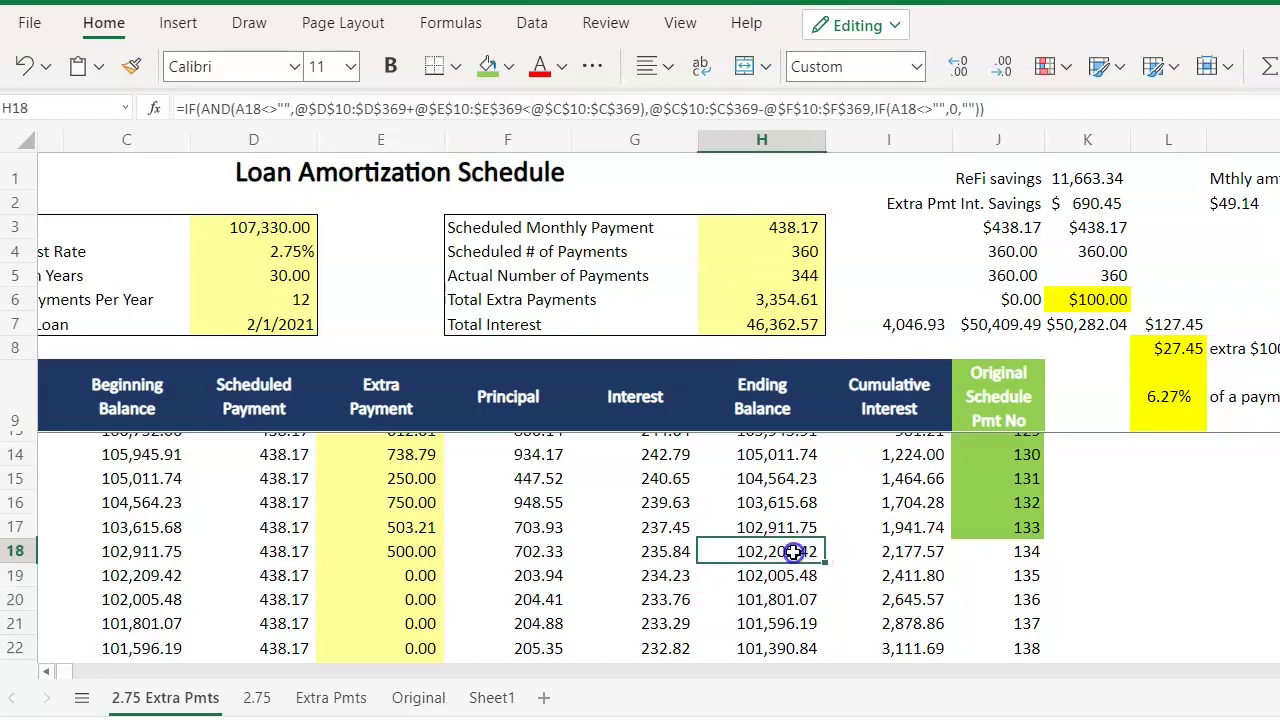
{"action": "right_click", "coordinate": [797, 557]}
{"action": "left_click", "coordinate": [889, 66]}
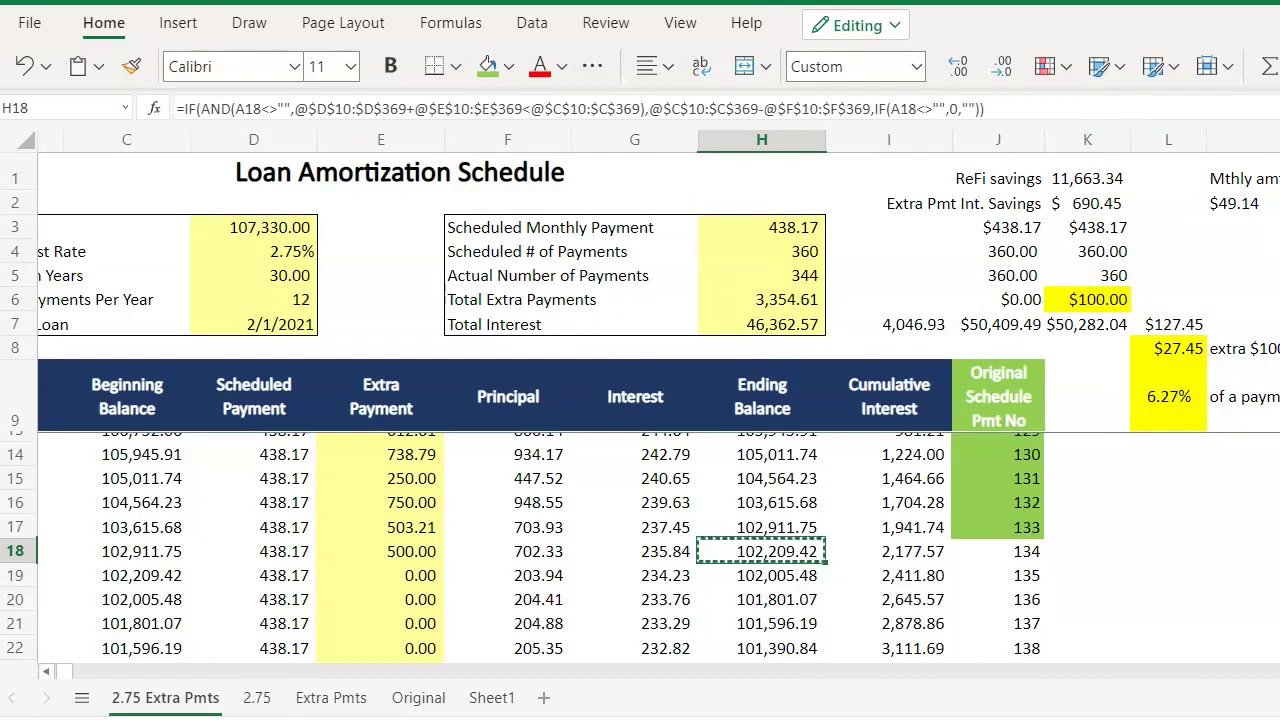
{"action": "right_click", "coordinate": [285, 566]}
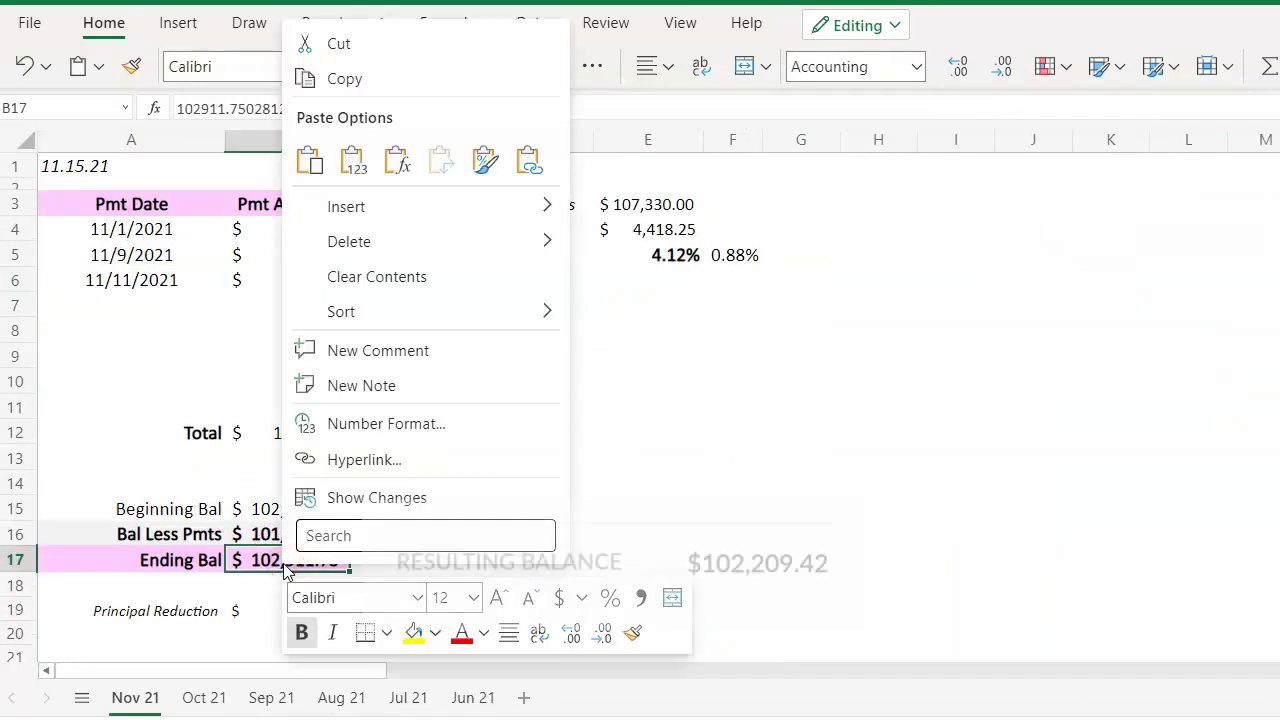
{"action": "left_click", "coordinate": [353, 160]}
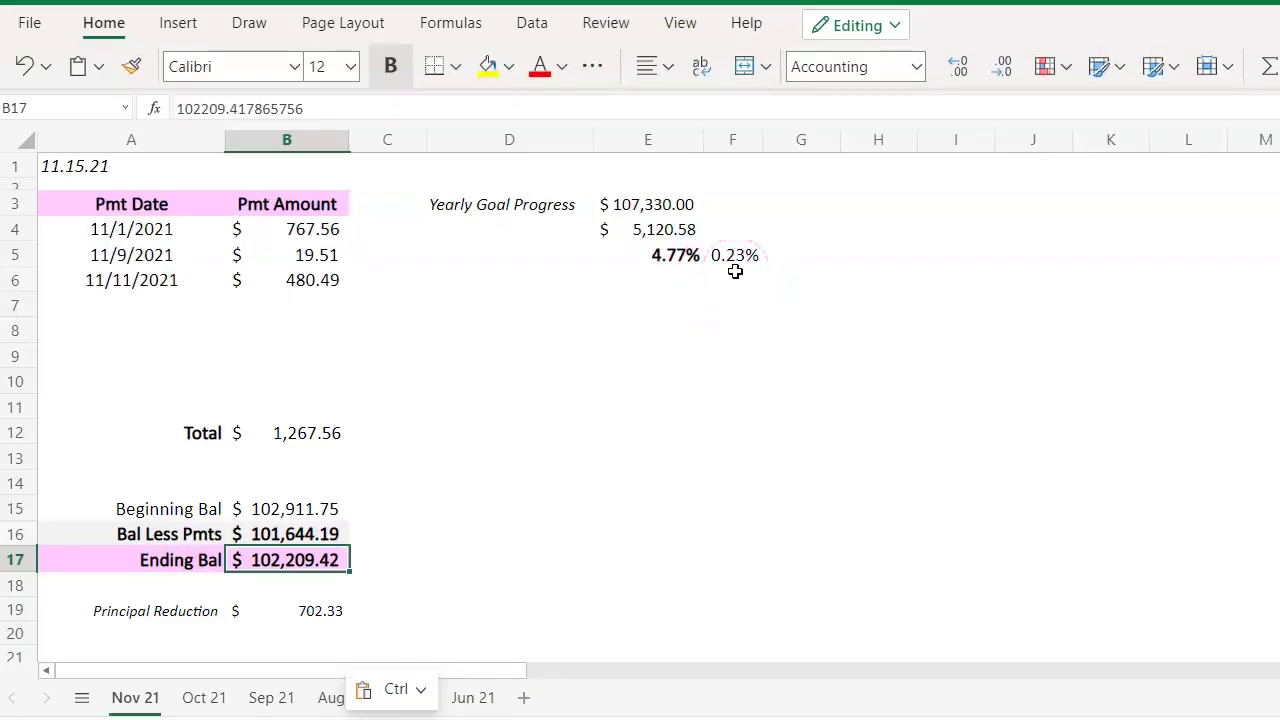
Enter =B17-101963.50 in C17, showing 245.92 remaining to goal
{"action": "left_click", "coordinate": [406, 565]}
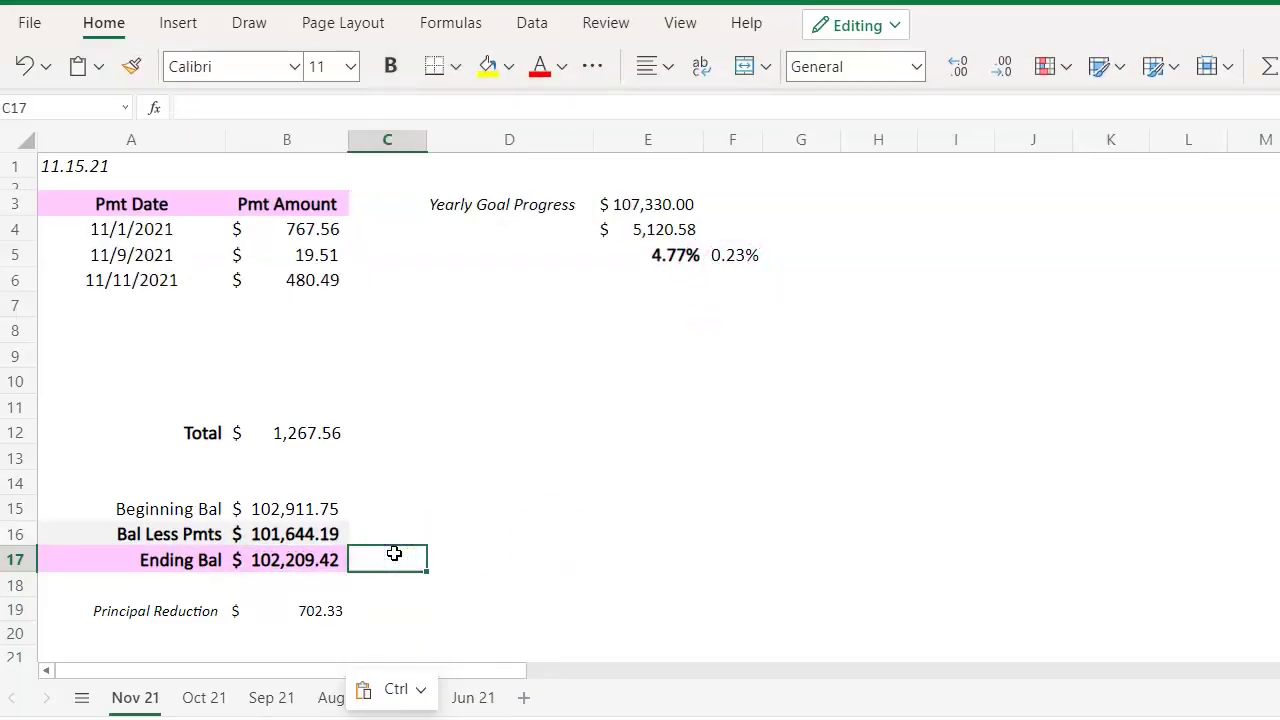
{"action": "type", "text": "="}
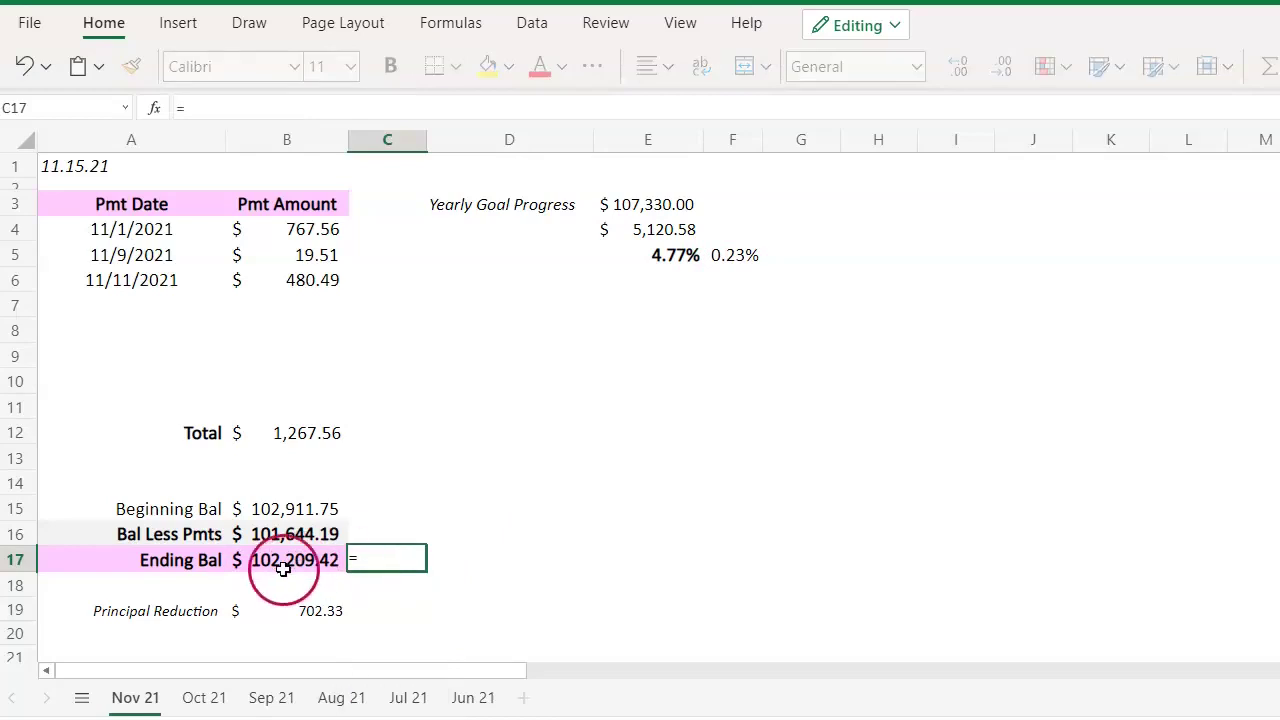
{"action": "left_click", "coordinate": [300, 566]}
{"action": "type", "text": "-101963.50"}
{"action": "key", "text": "Return"}
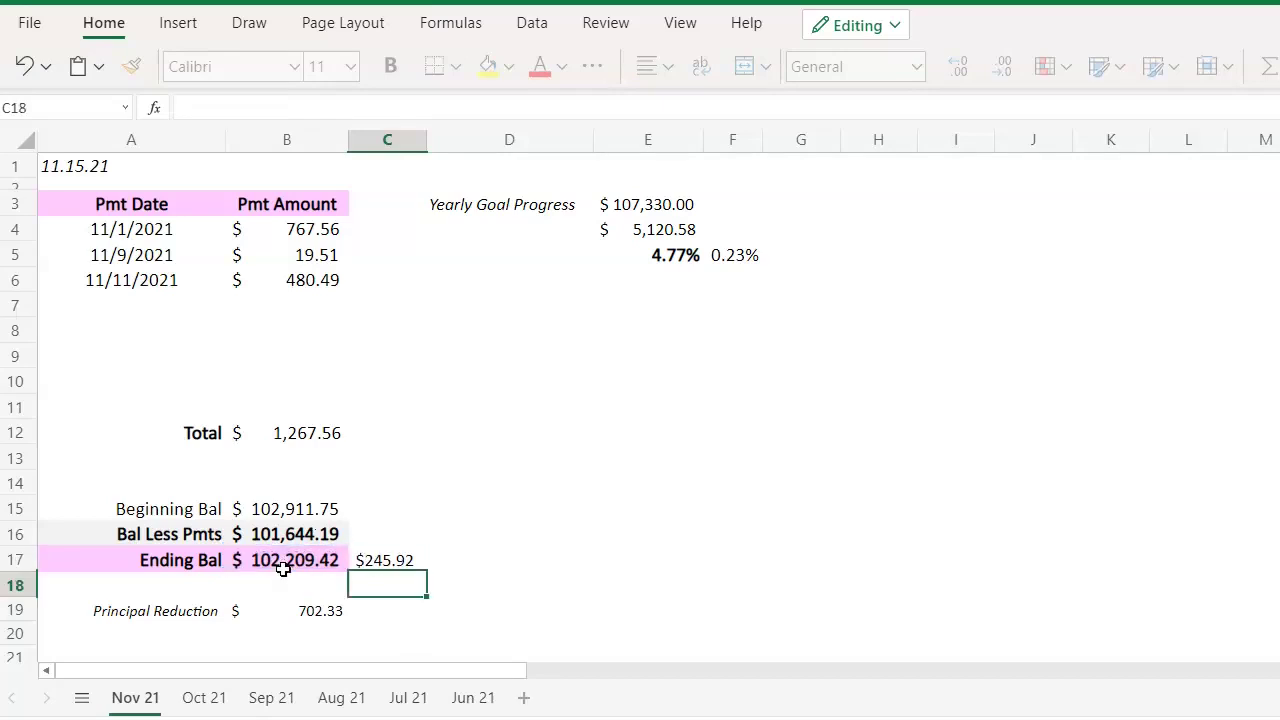
{"action": "left_click", "coordinate": [367, 560]}
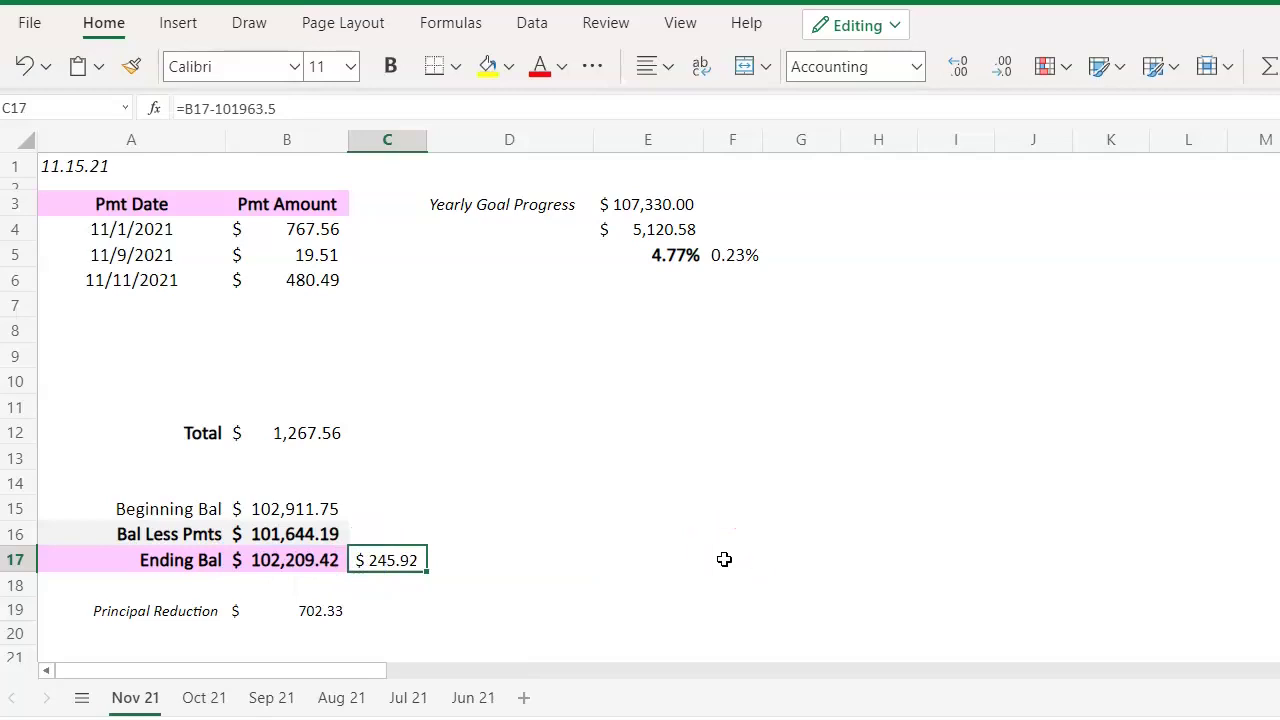